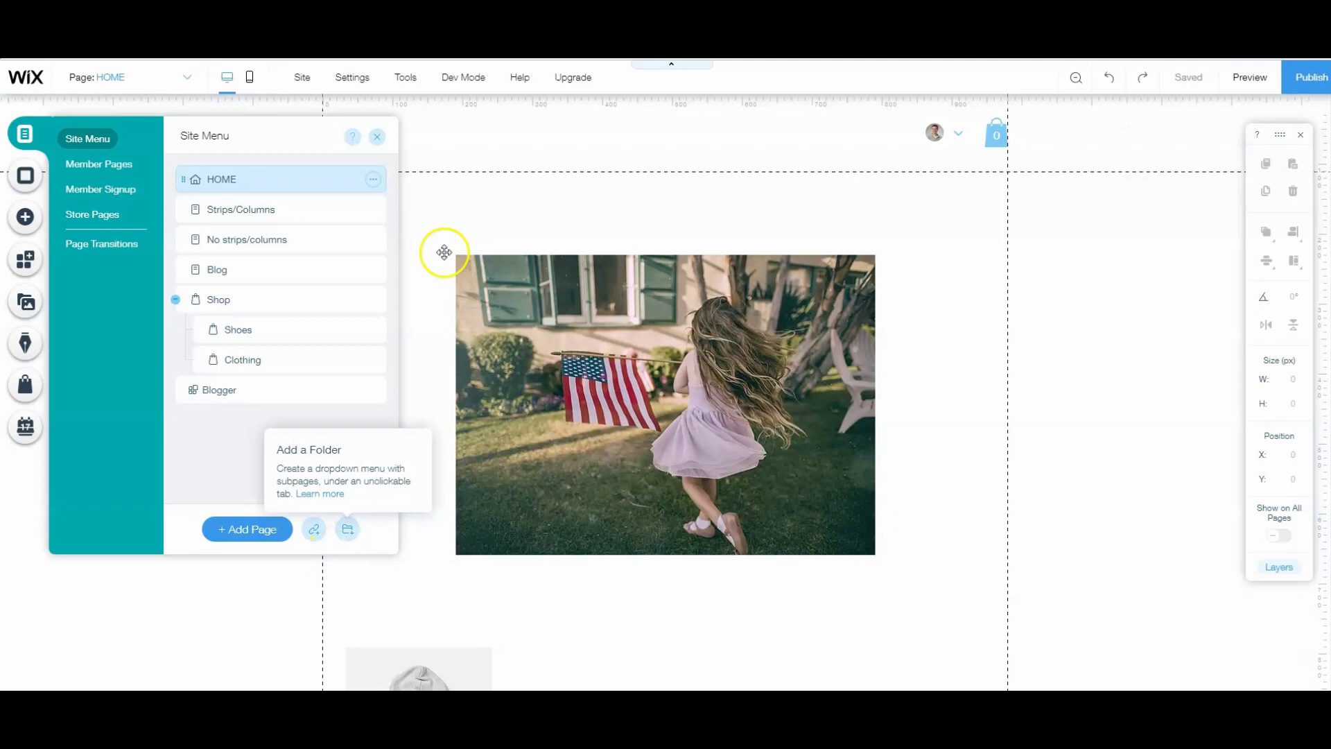
Review the site's pages in the full pages manager.
click(380, 140)
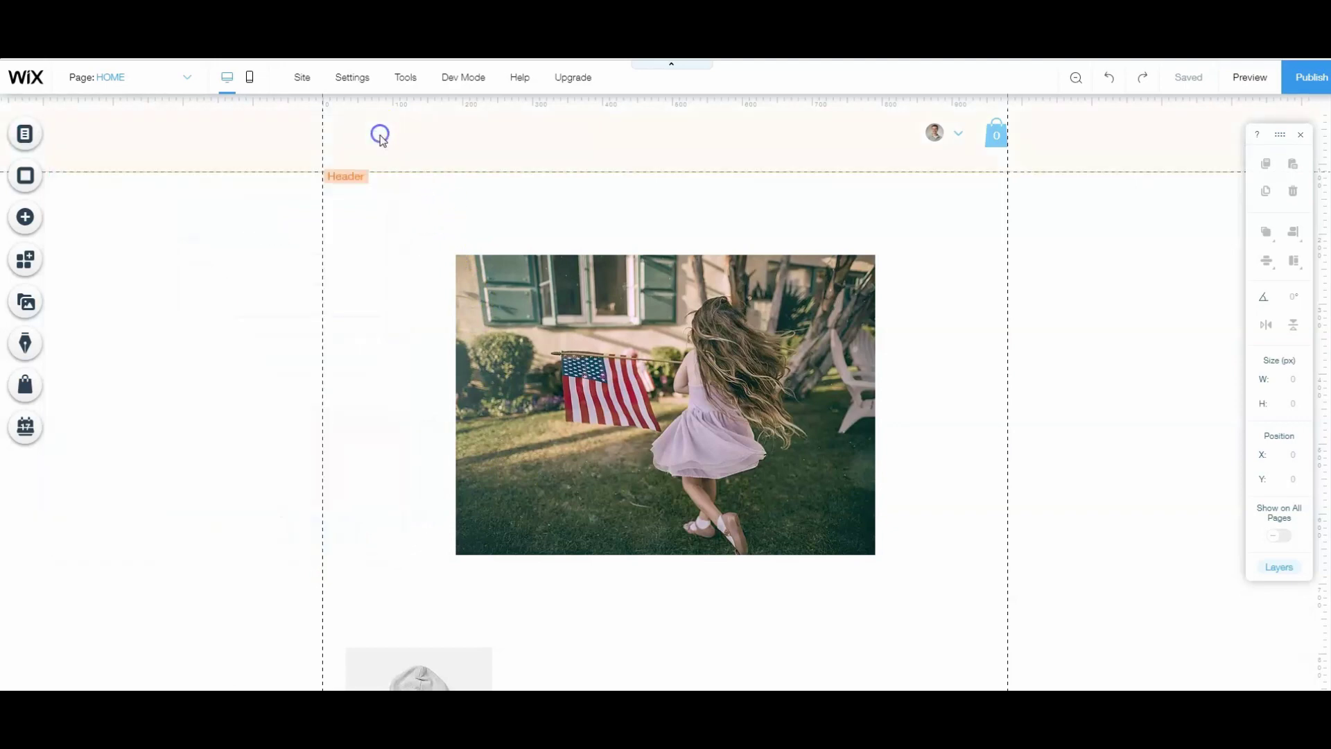
click(142, 80)
click(130, 501)
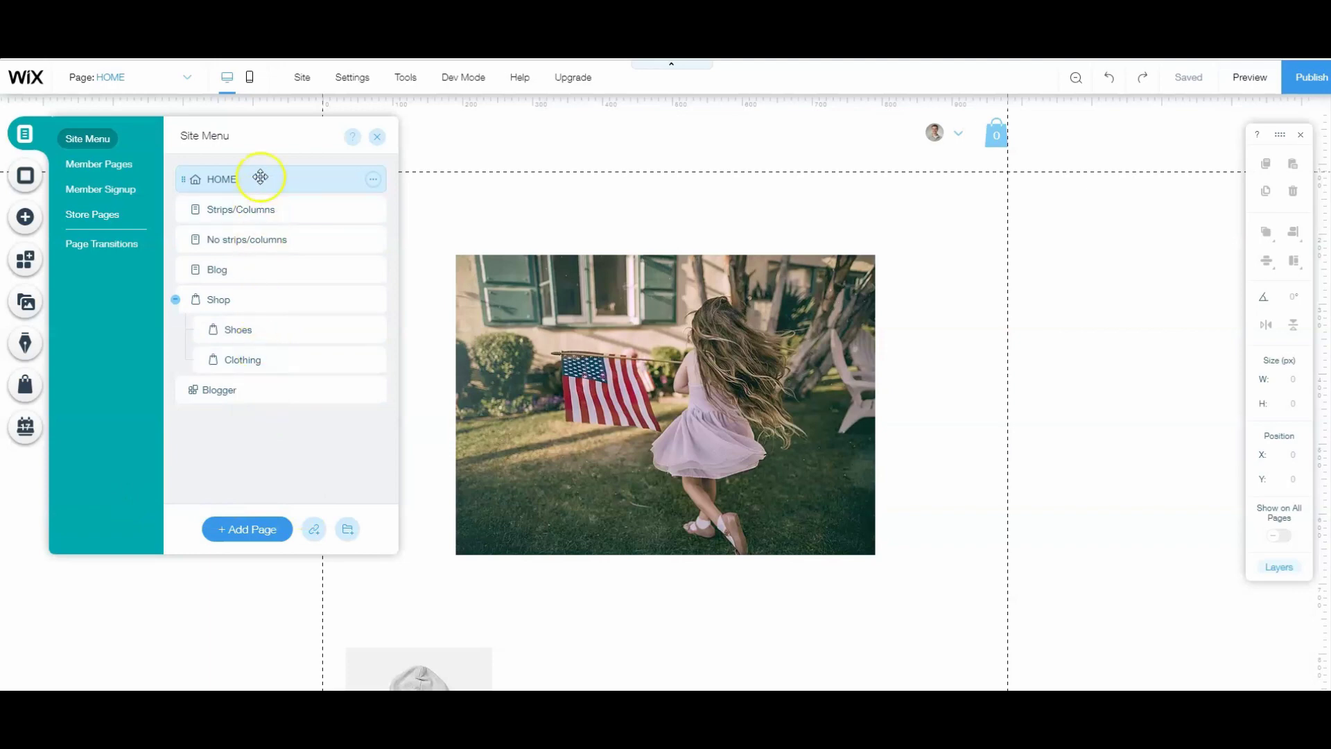
Add a horizontal menu from Add > Menu into the site header.
click(493, 143)
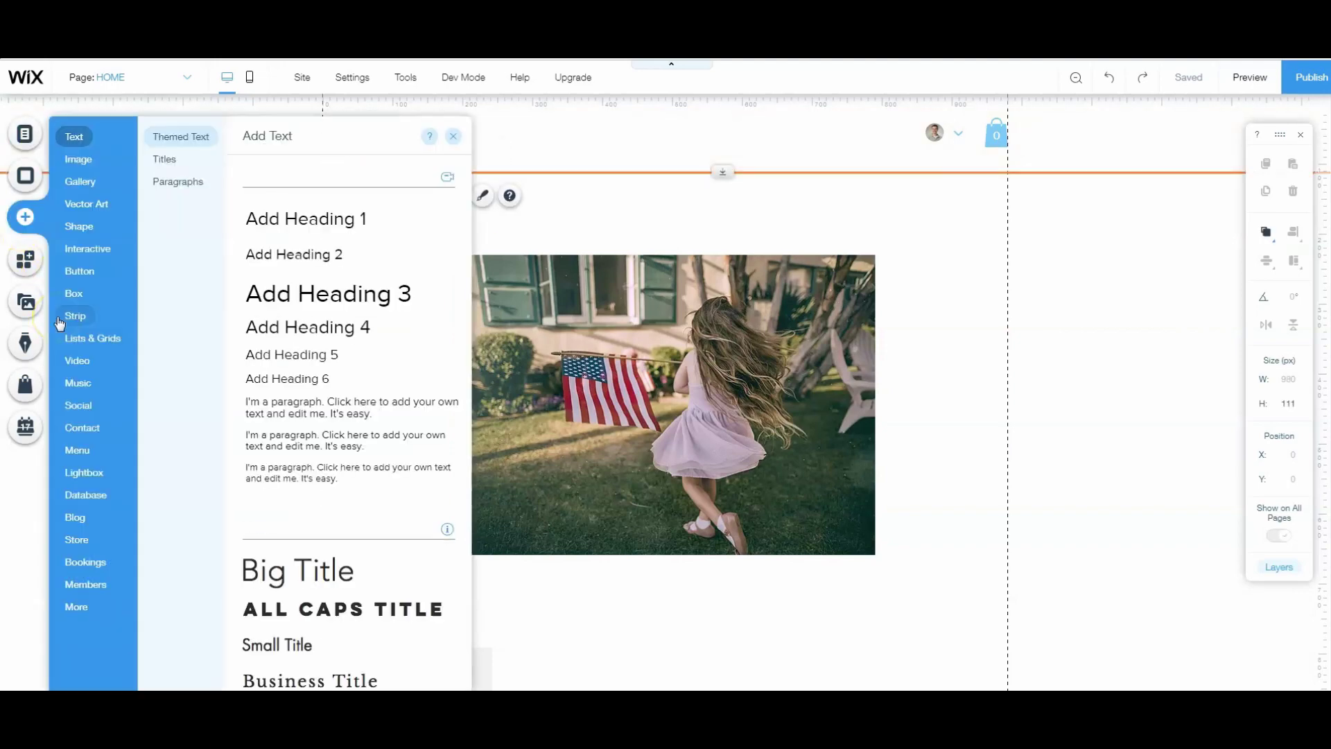
click(114, 226)
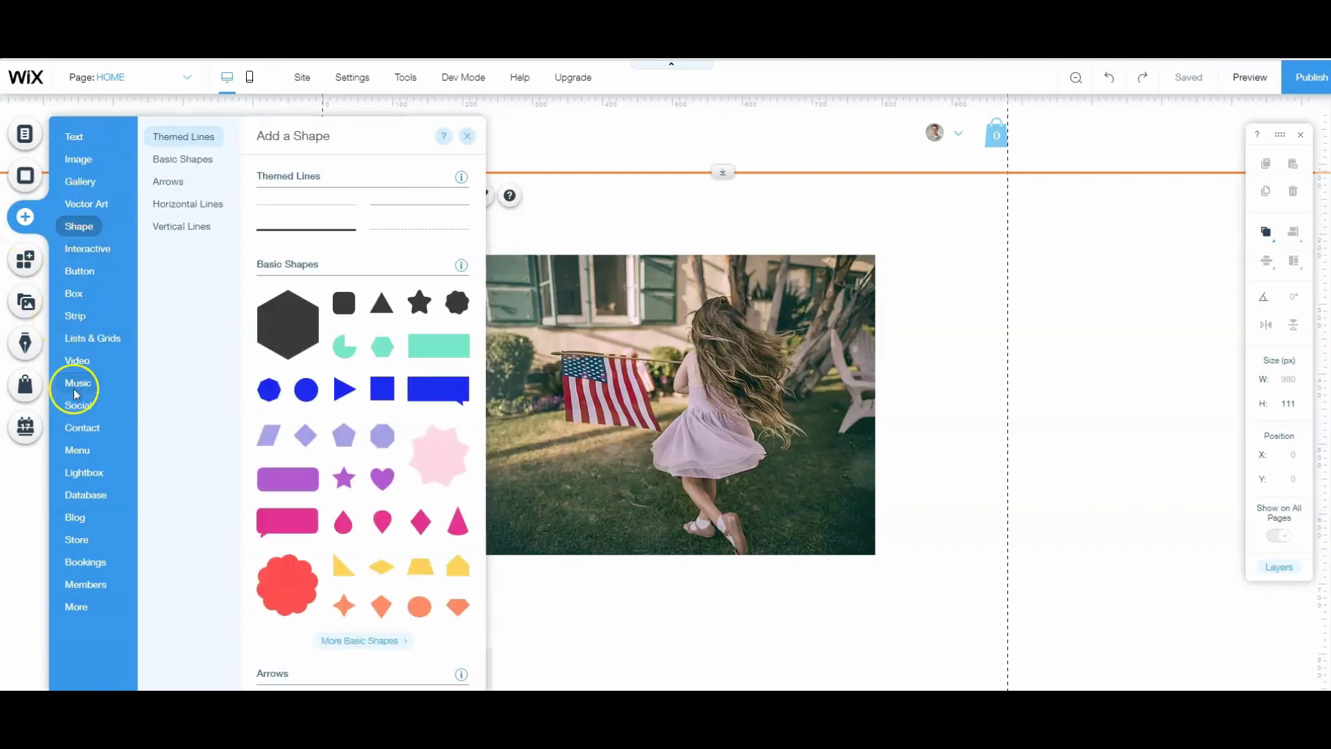
click(76, 607)
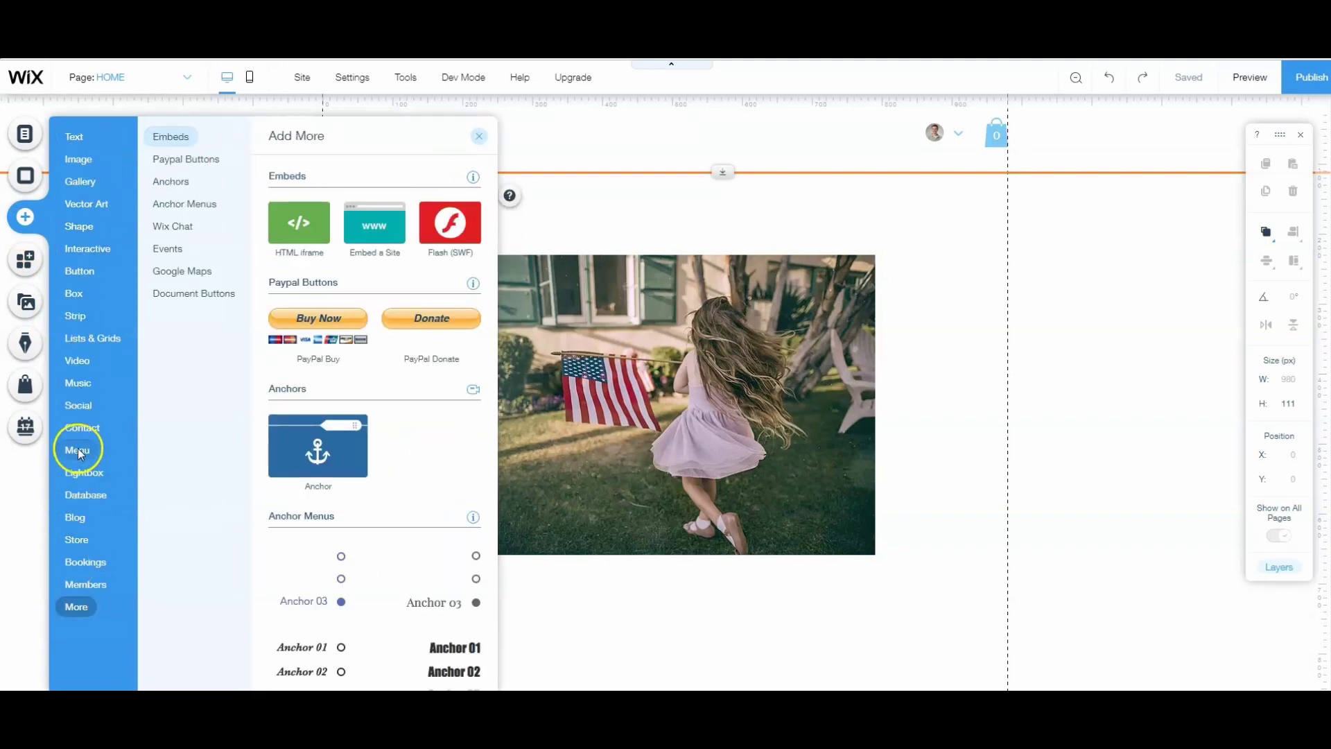
click(76, 450)
drag(374, 205, 558, 162)
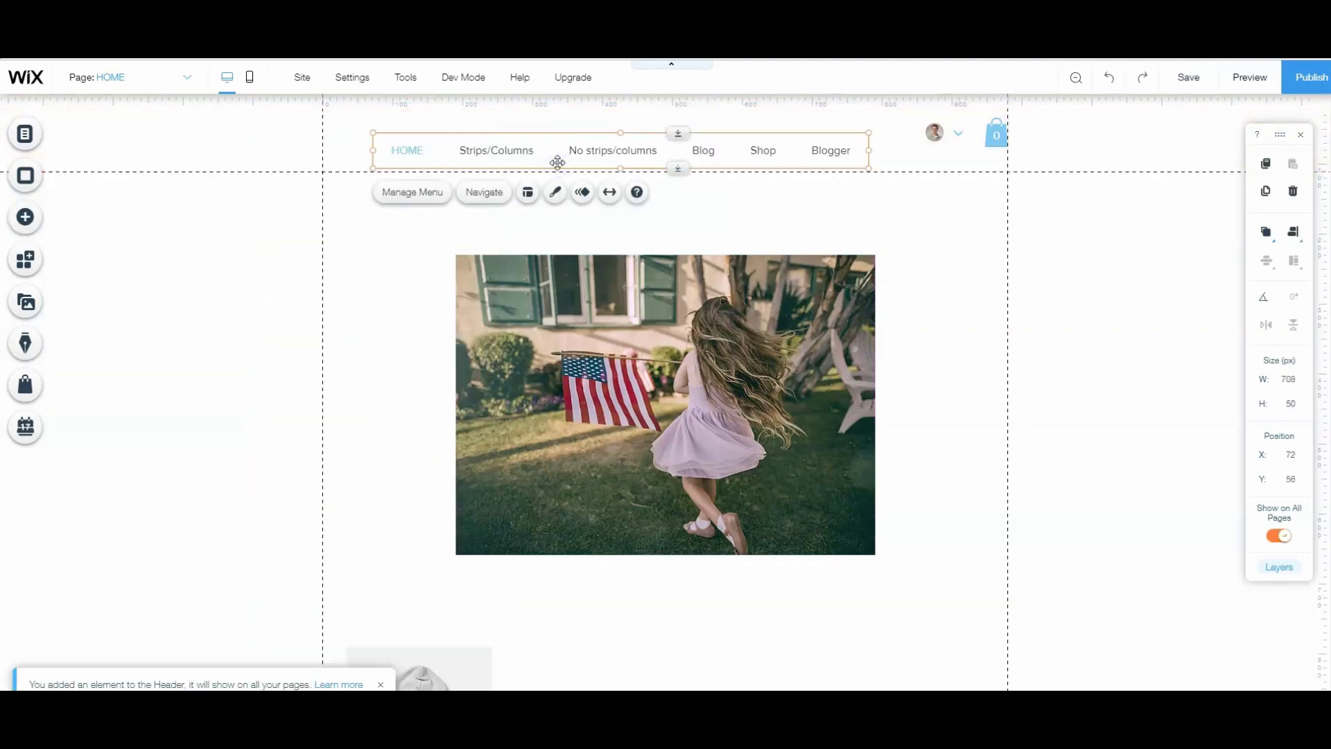
Stretch the header menu to 801 px wide, then reopen Manage Pages.
drag(373, 150, 327, 148)
click(643, 161)
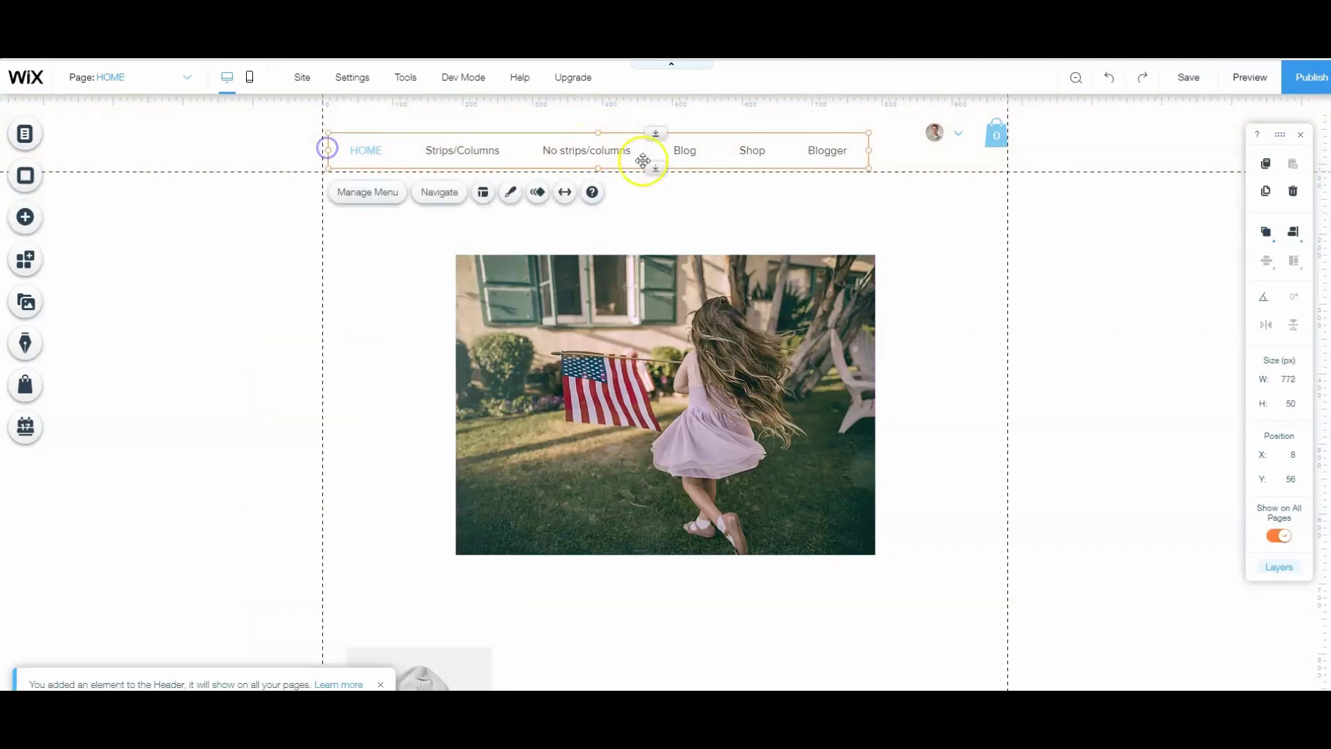
drag(868, 152, 889, 157)
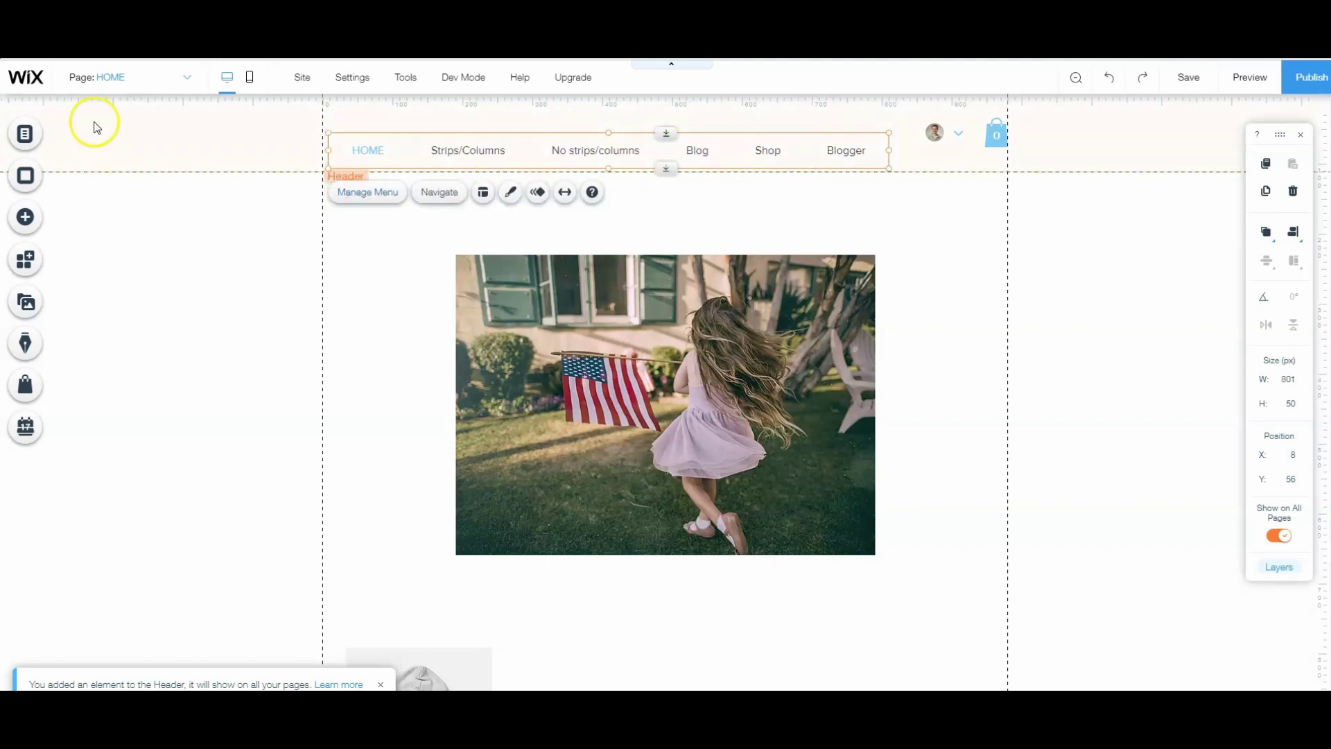
click(137, 77)
click(130, 511)
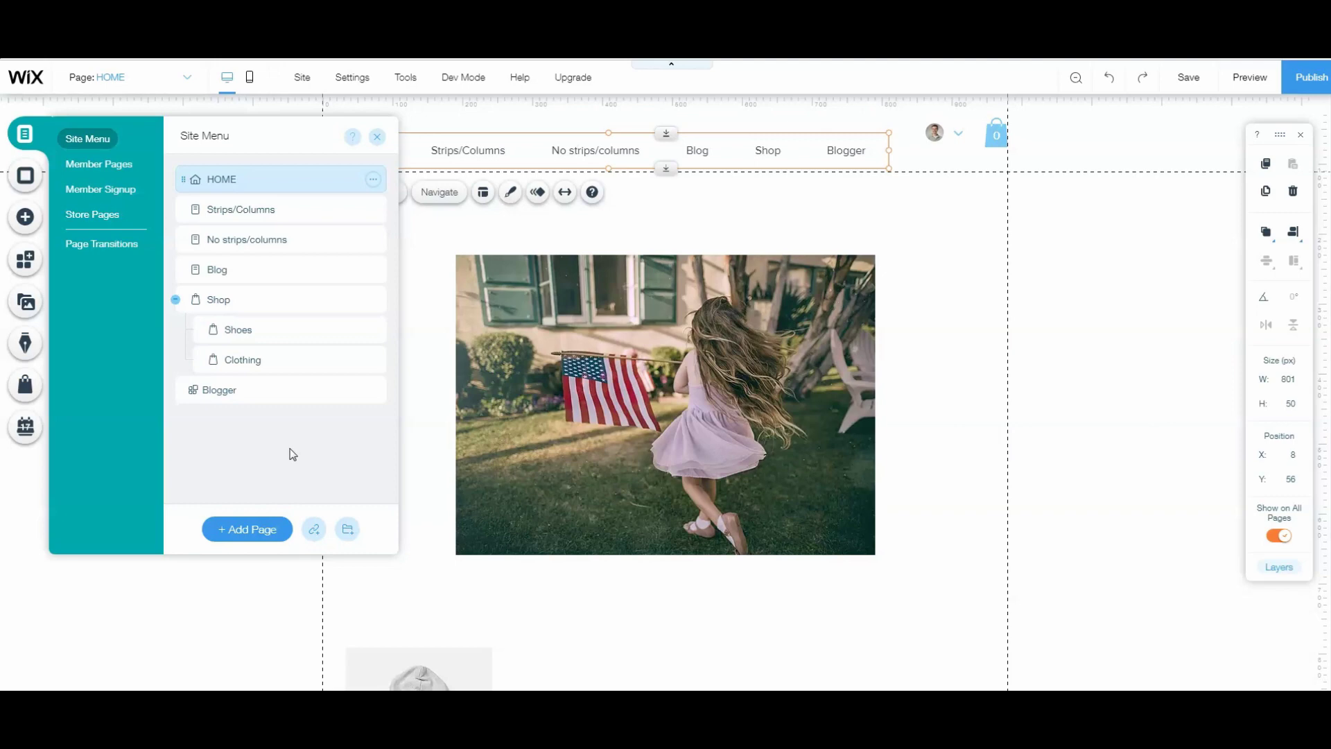
click(513, 148)
click(497, 165)
click(468, 138)
Add a page named 'Drop Down Menu' and nest Strips/Columns beneath it as a subpage.
click(235, 531)
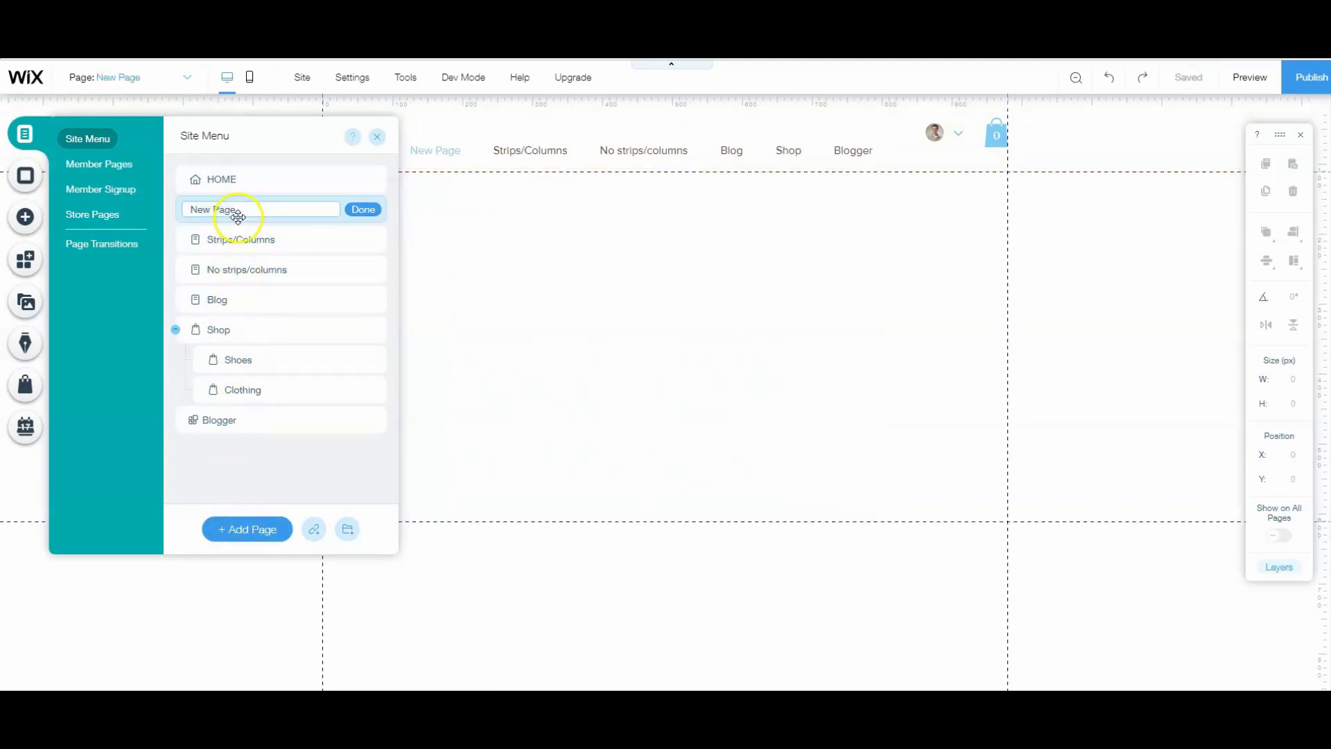
text(Drop Down Menu)
click(363, 210)
mouse_move(271, 251)
mouse_down()
mouse_move(232, 237)
mouse_move(271, 239)
mouse_move(232, 273)
mouse_move(267, 269)
mouse_up()
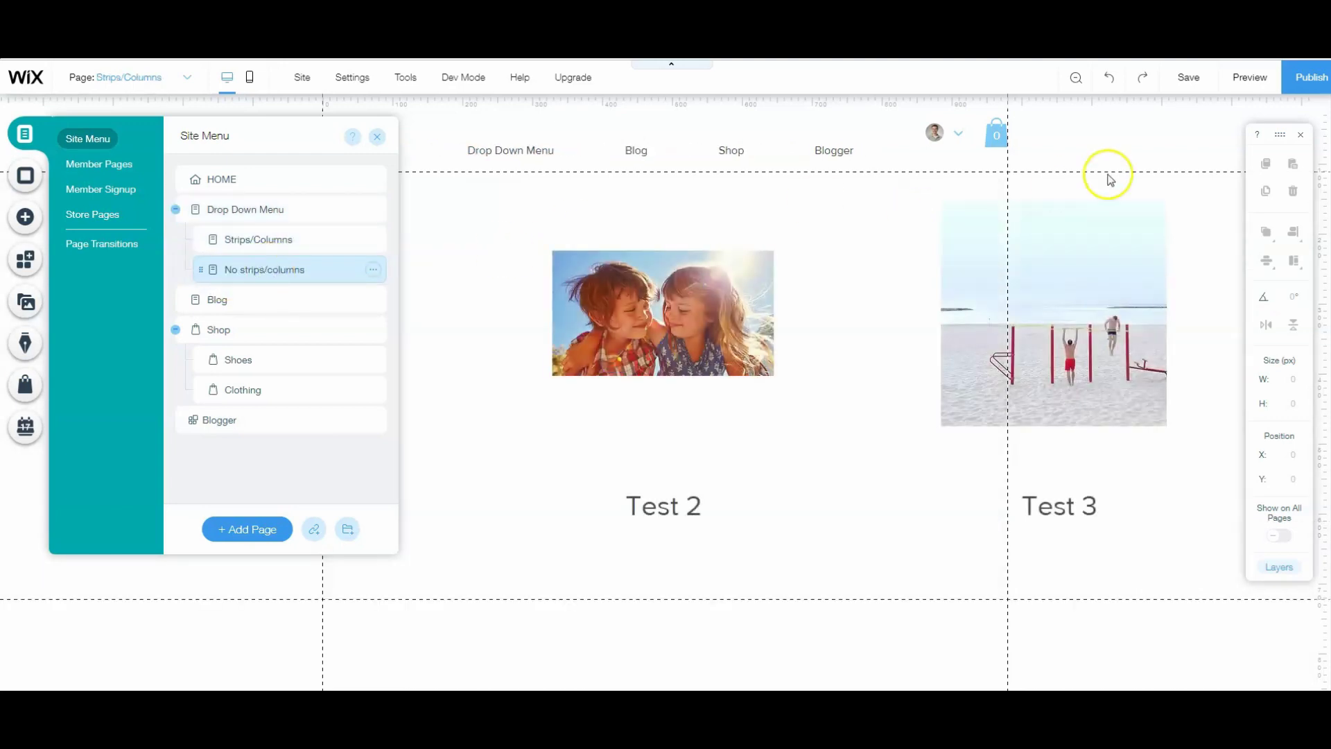
Preview the site, visit Drop Down Menu, Strips/Columns and No strips/columns, then return to editing.
click(1248, 77)
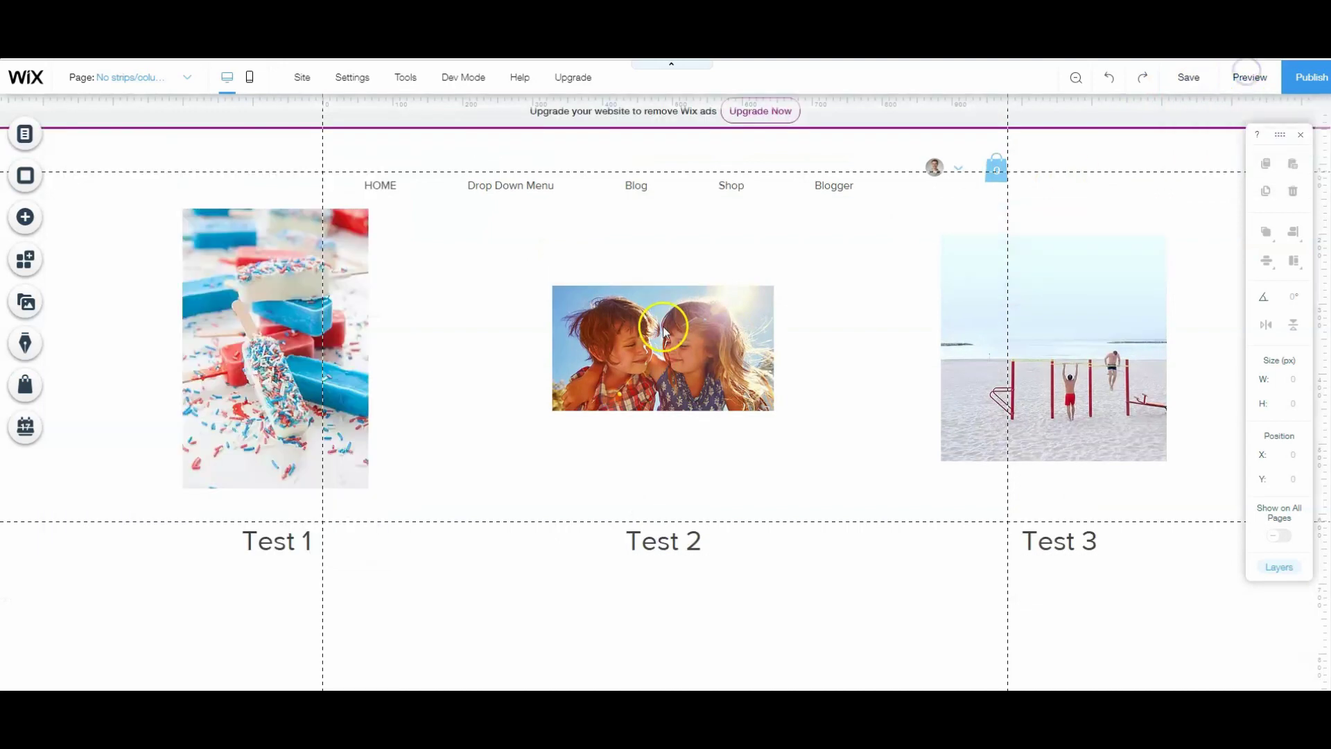
mouse_move(500, 195)
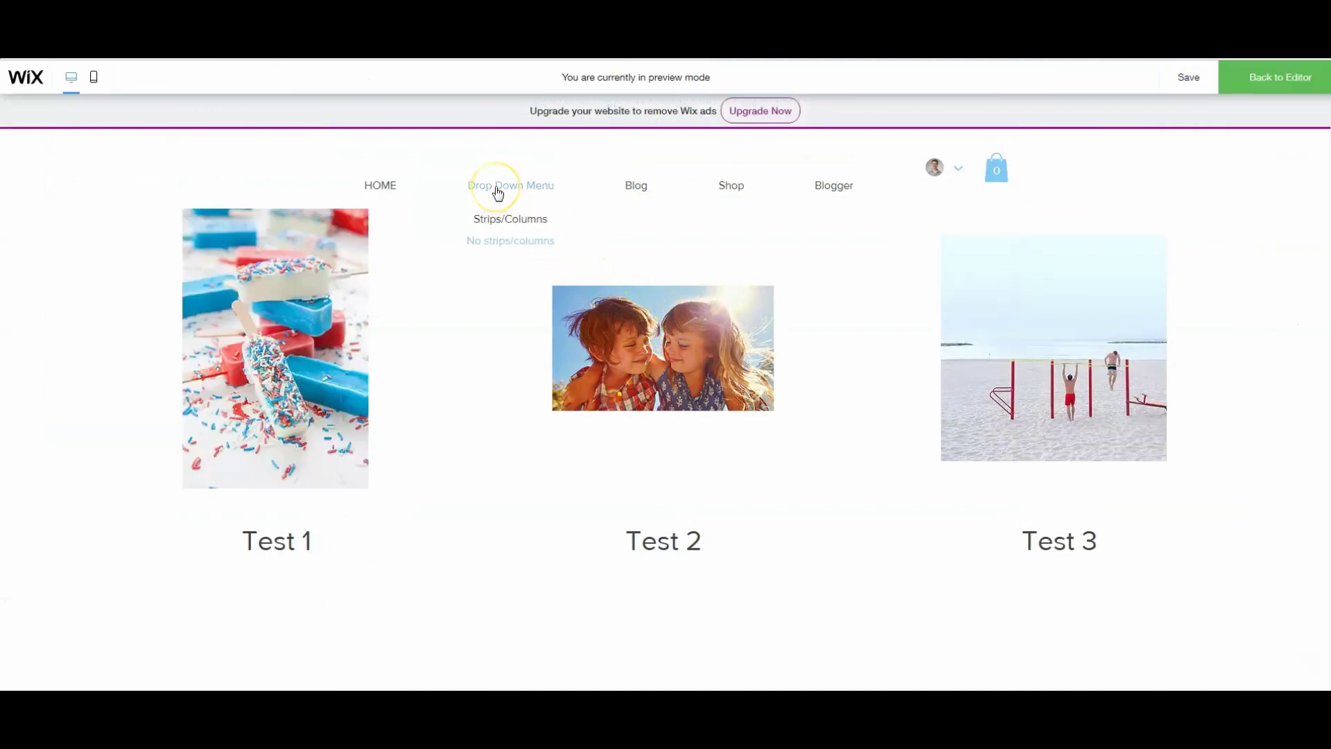
click(499, 193)
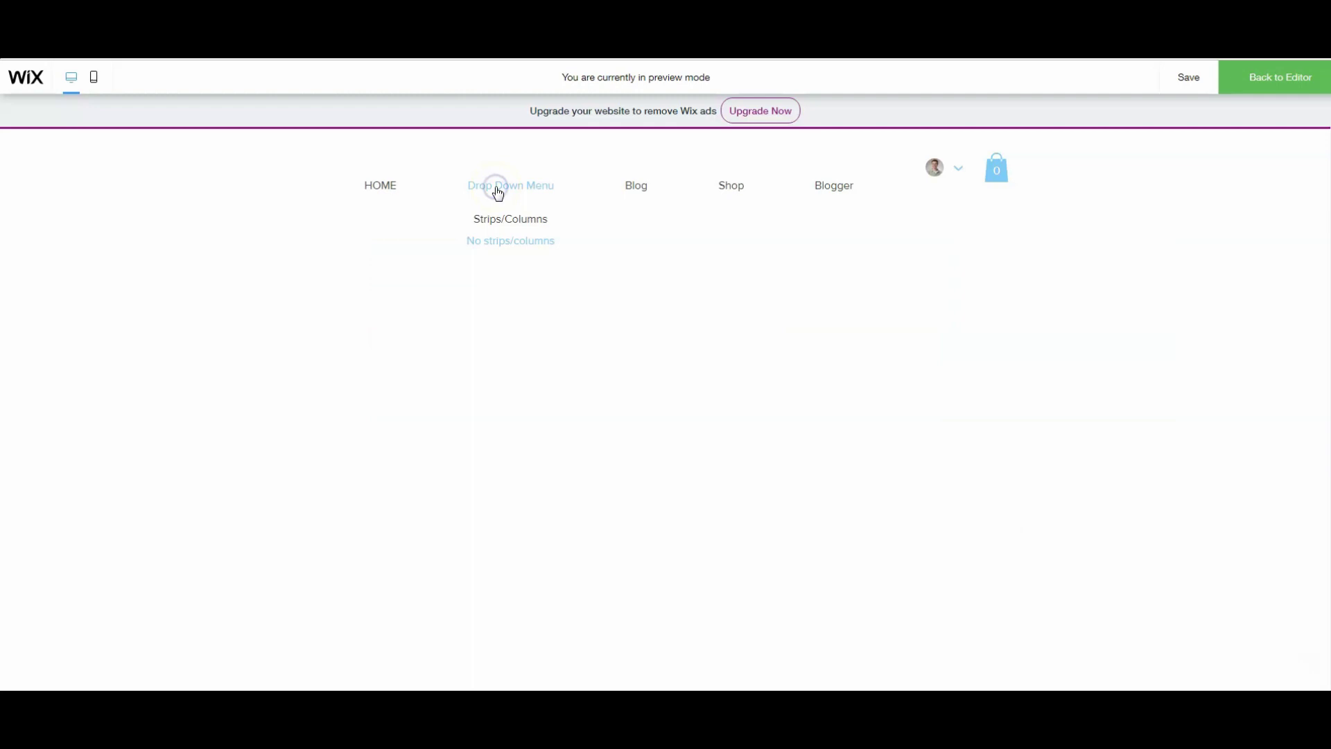
click(492, 218)
click(488, 243)
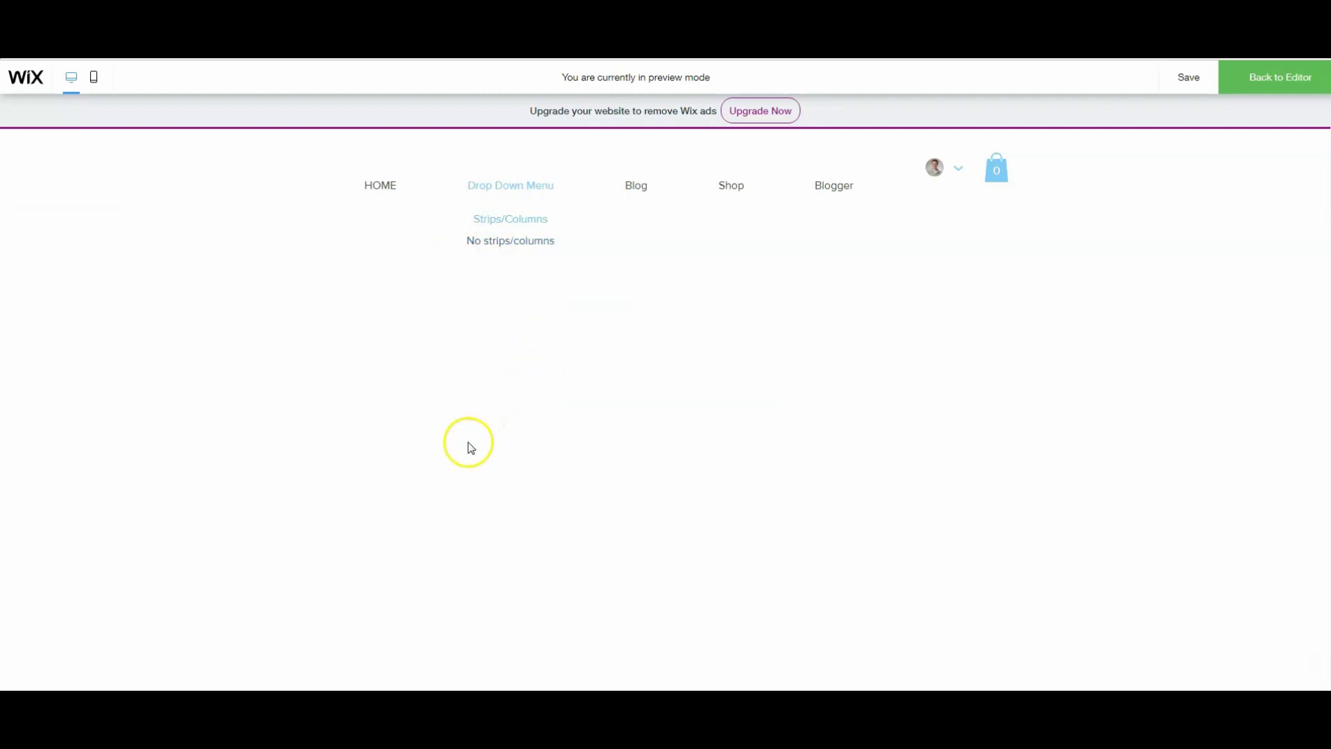
mouse_move(511, 208)
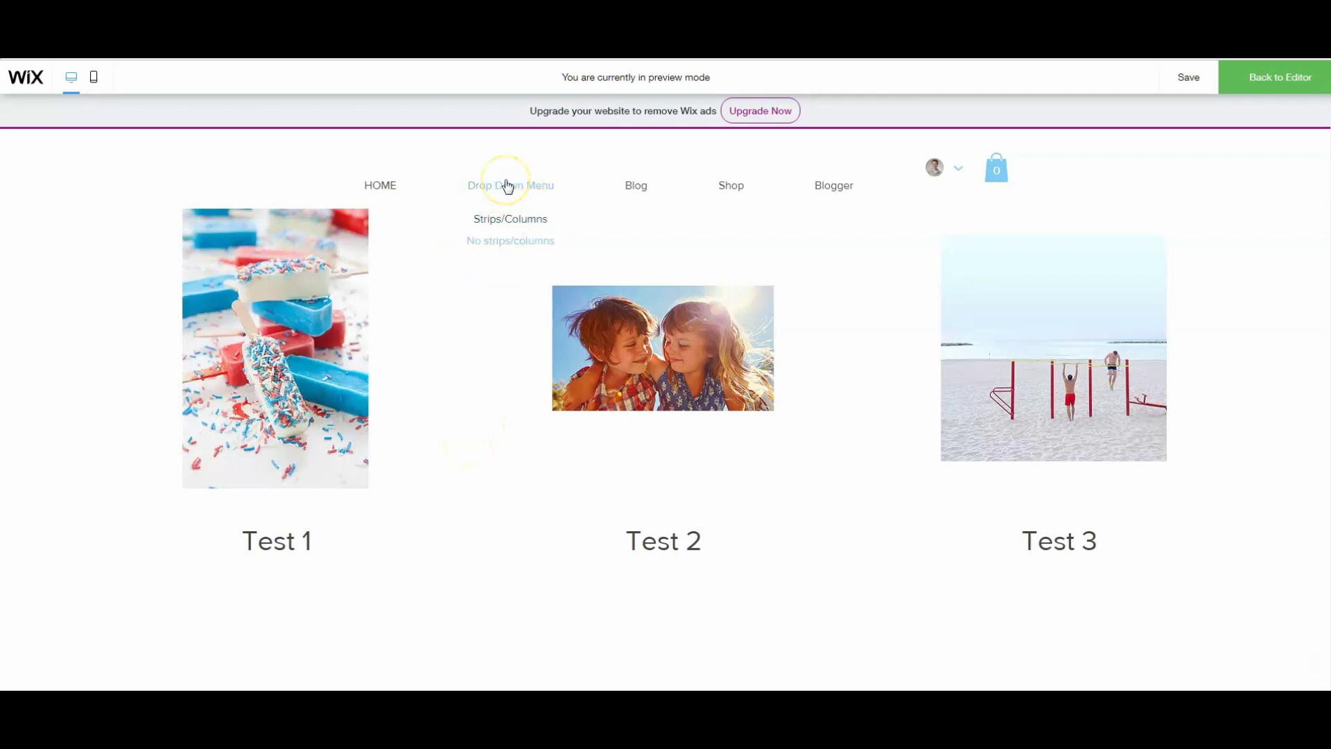
click(1254, 77)
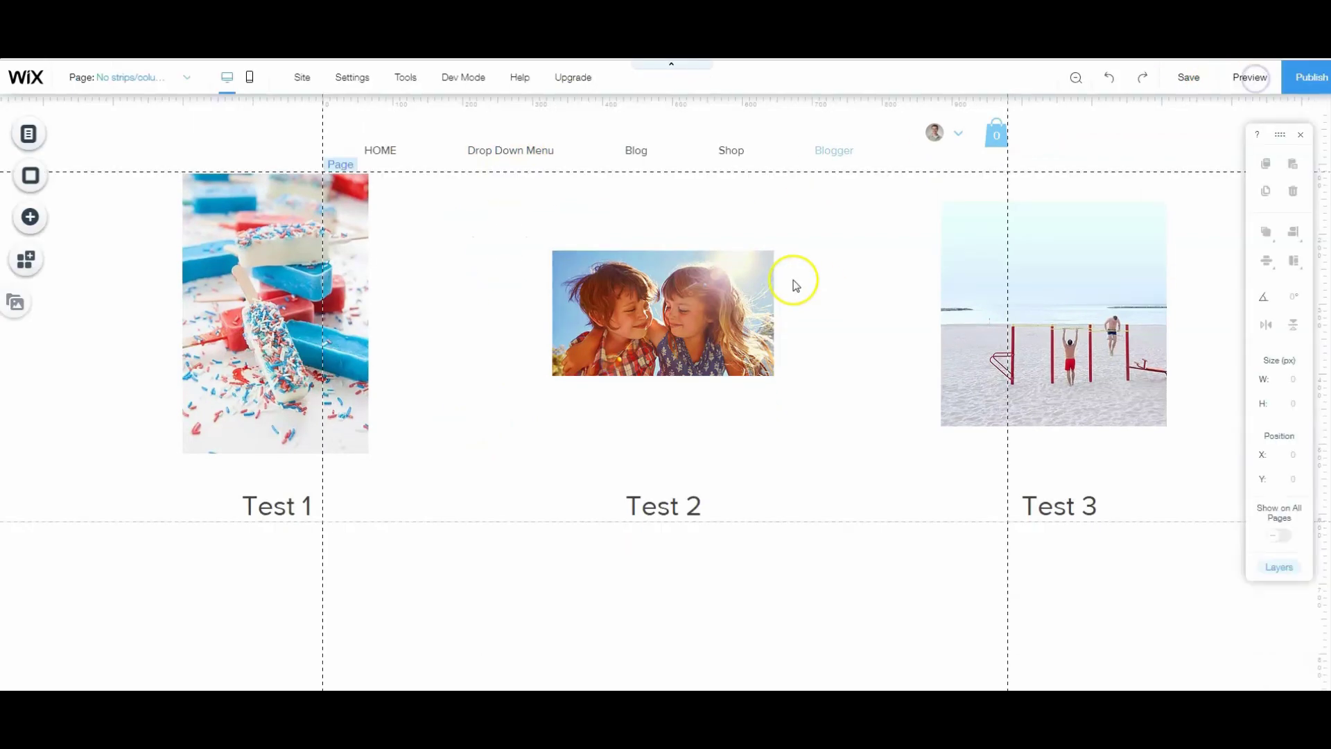
Open Manage Pages from the top-bar page list to show the Site Menu panel.
click(132, 77)
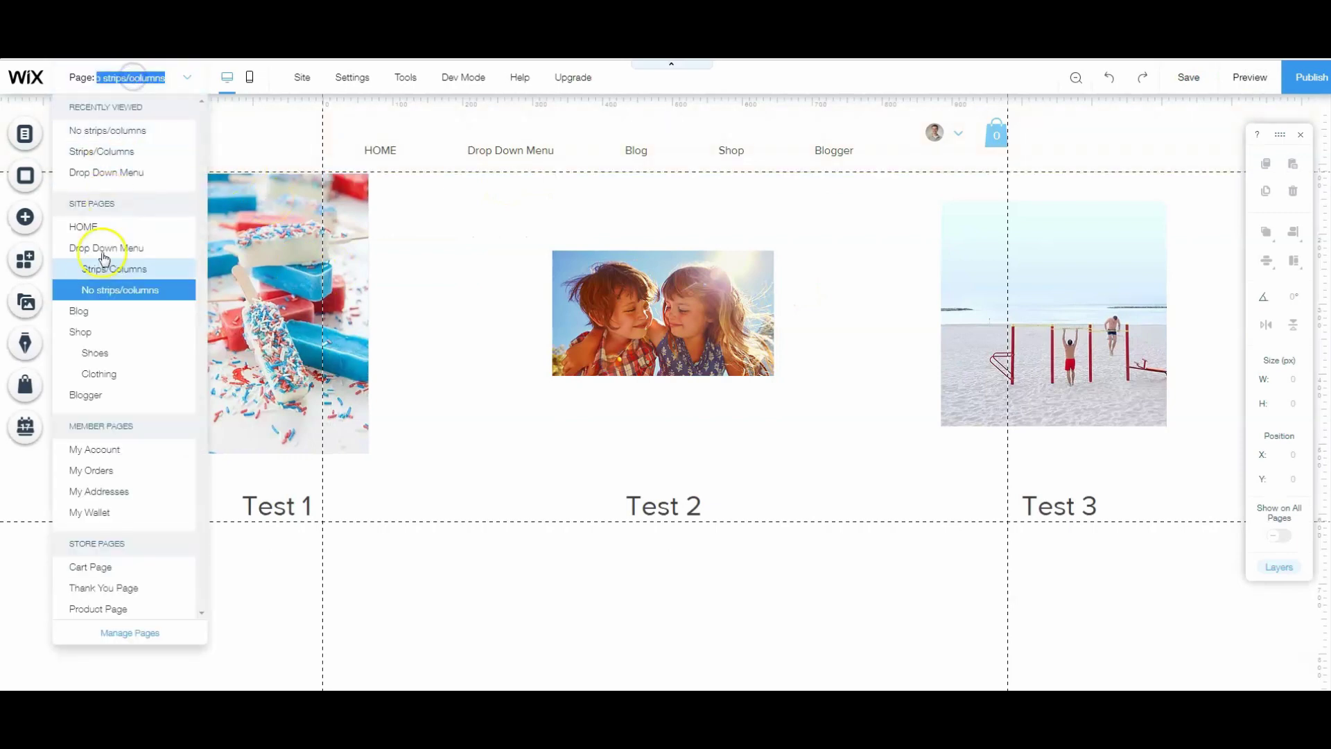
click(130, 633)
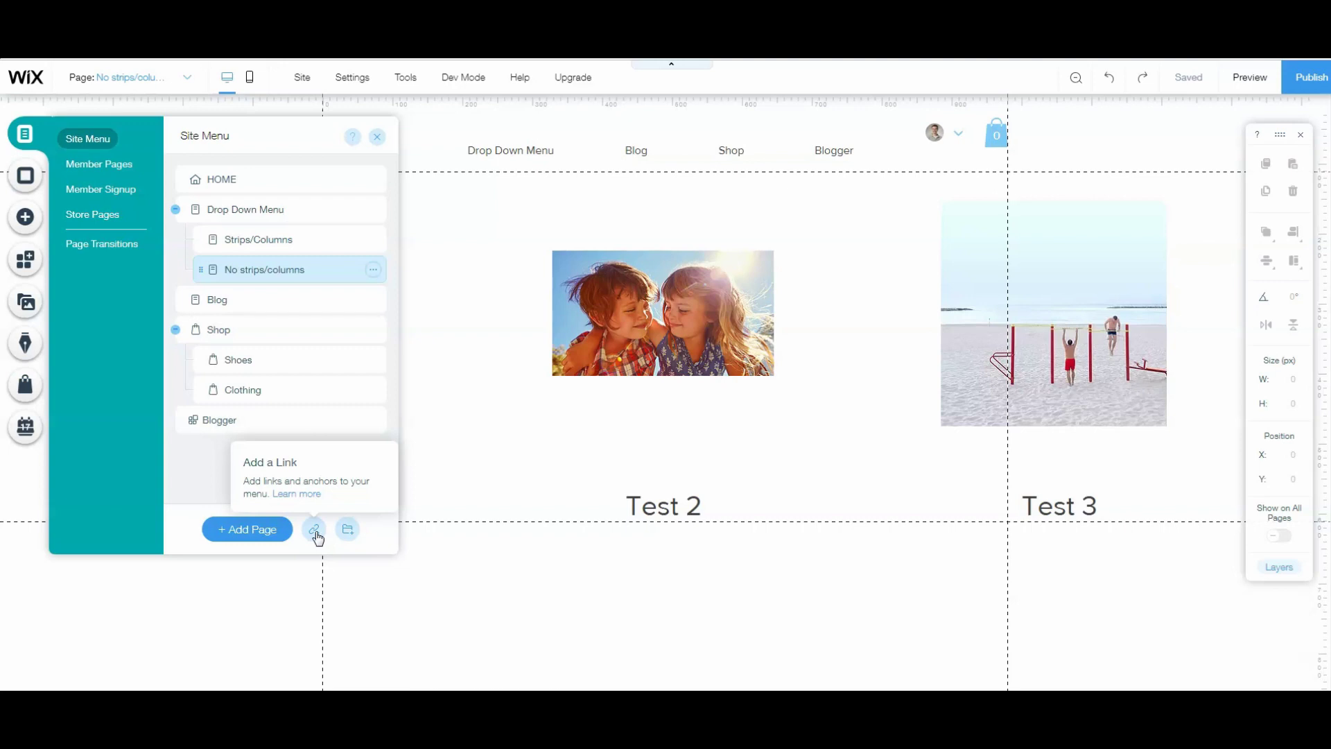
Add a folder named 'Drop Down Folder' and move it to the top menu level.
click(348, 533)
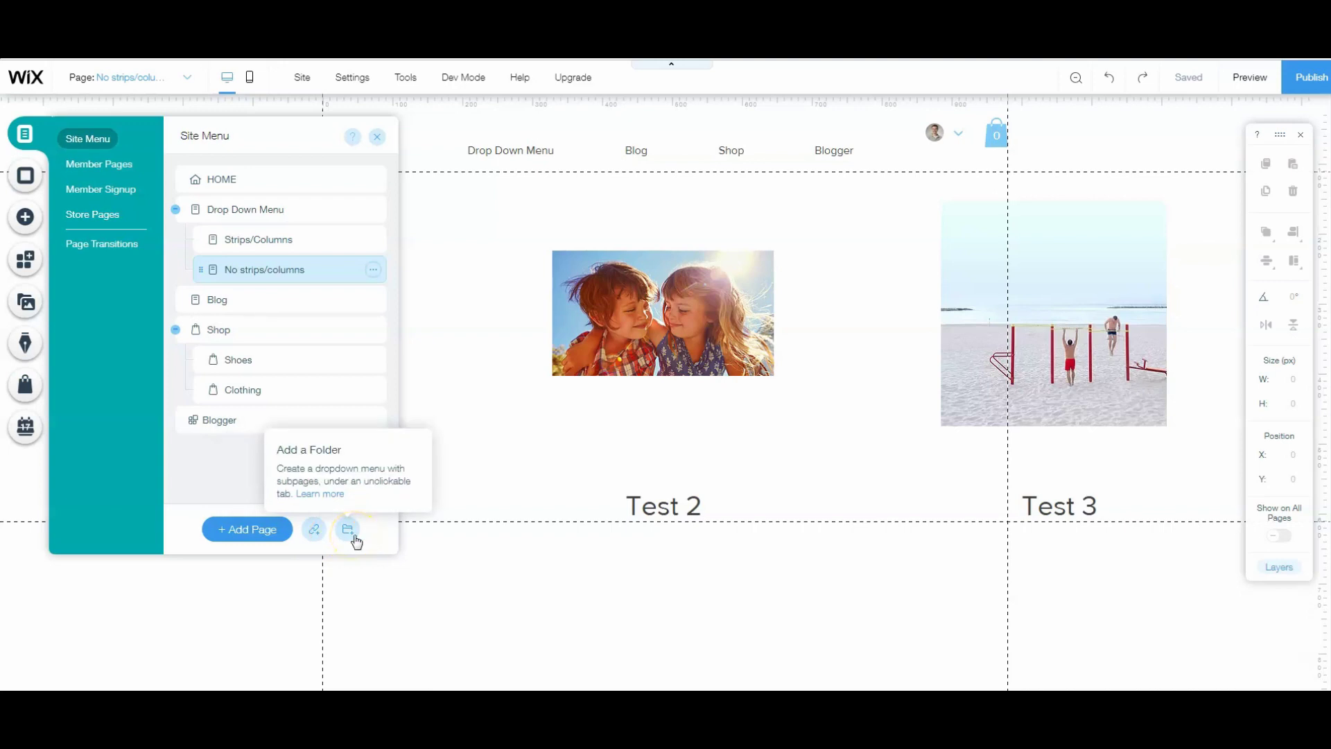
click(348, 530)
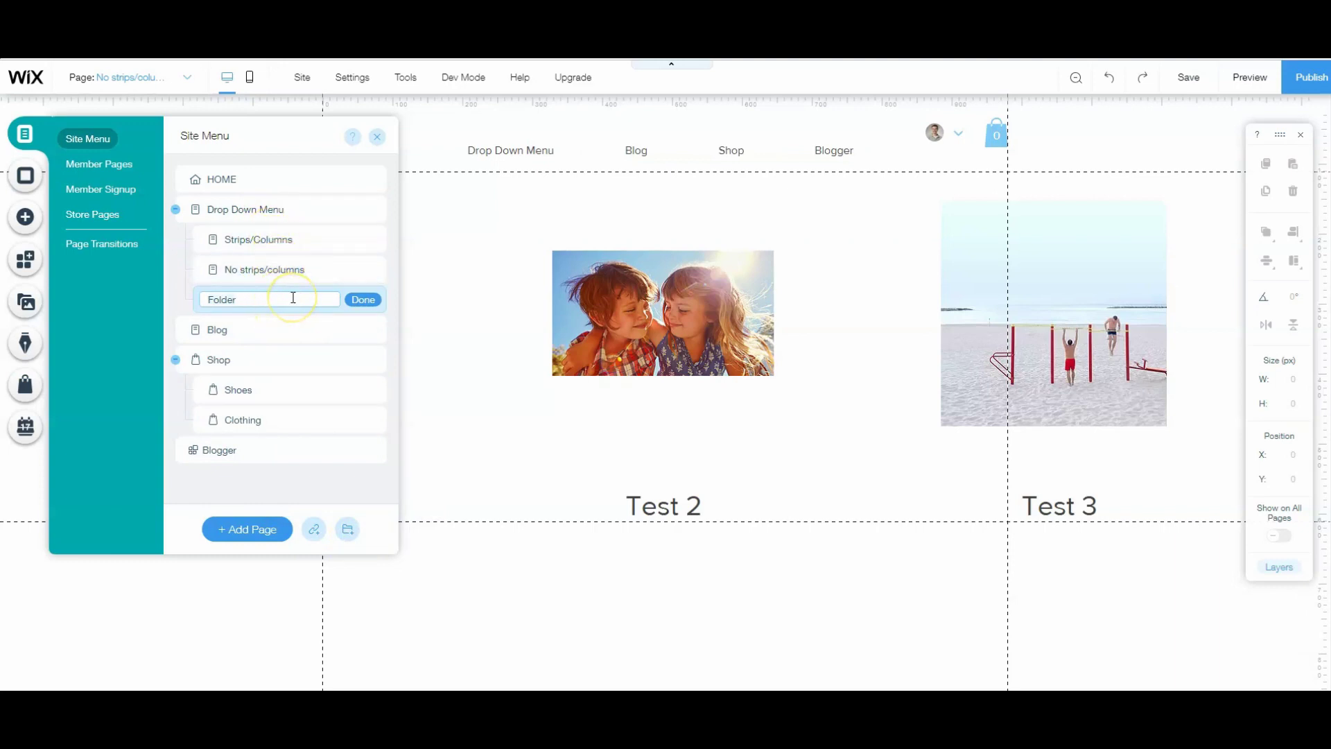
text(Drop Down Folder)
key(Return)
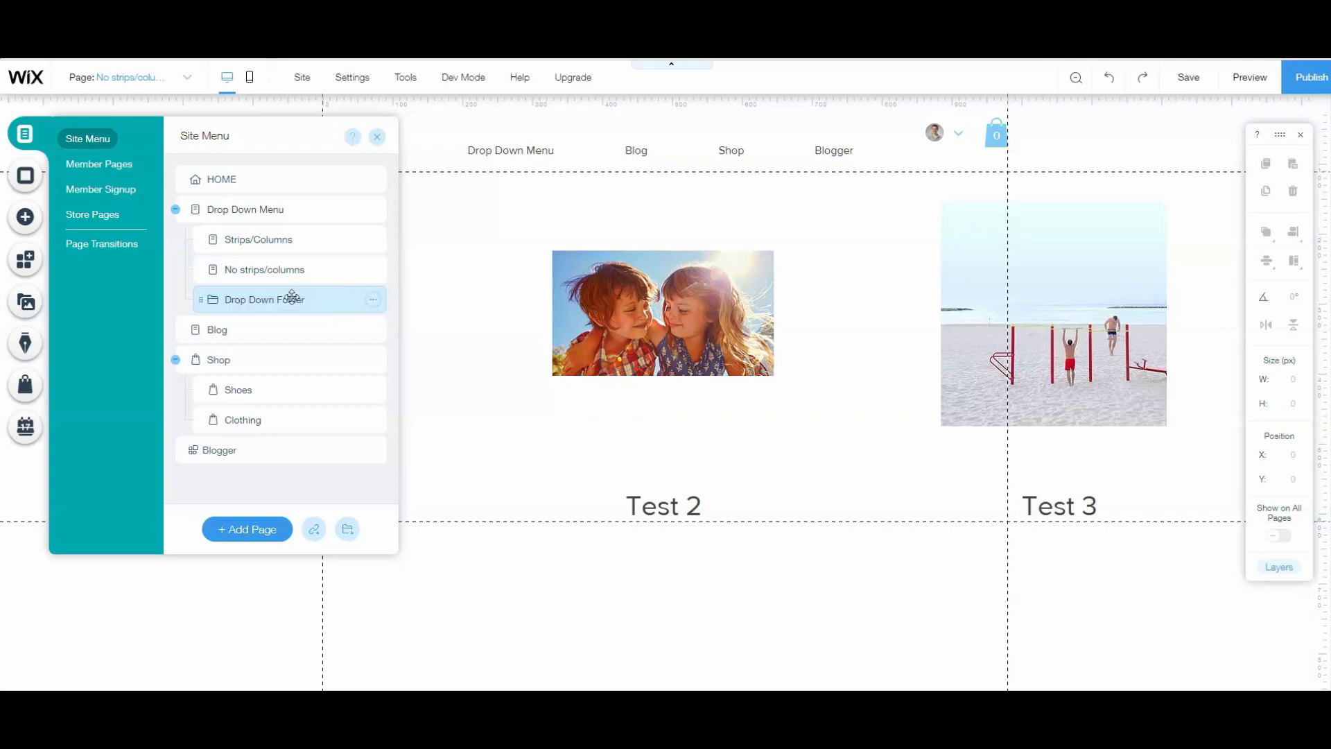
drag(292, 296, 240, 323)
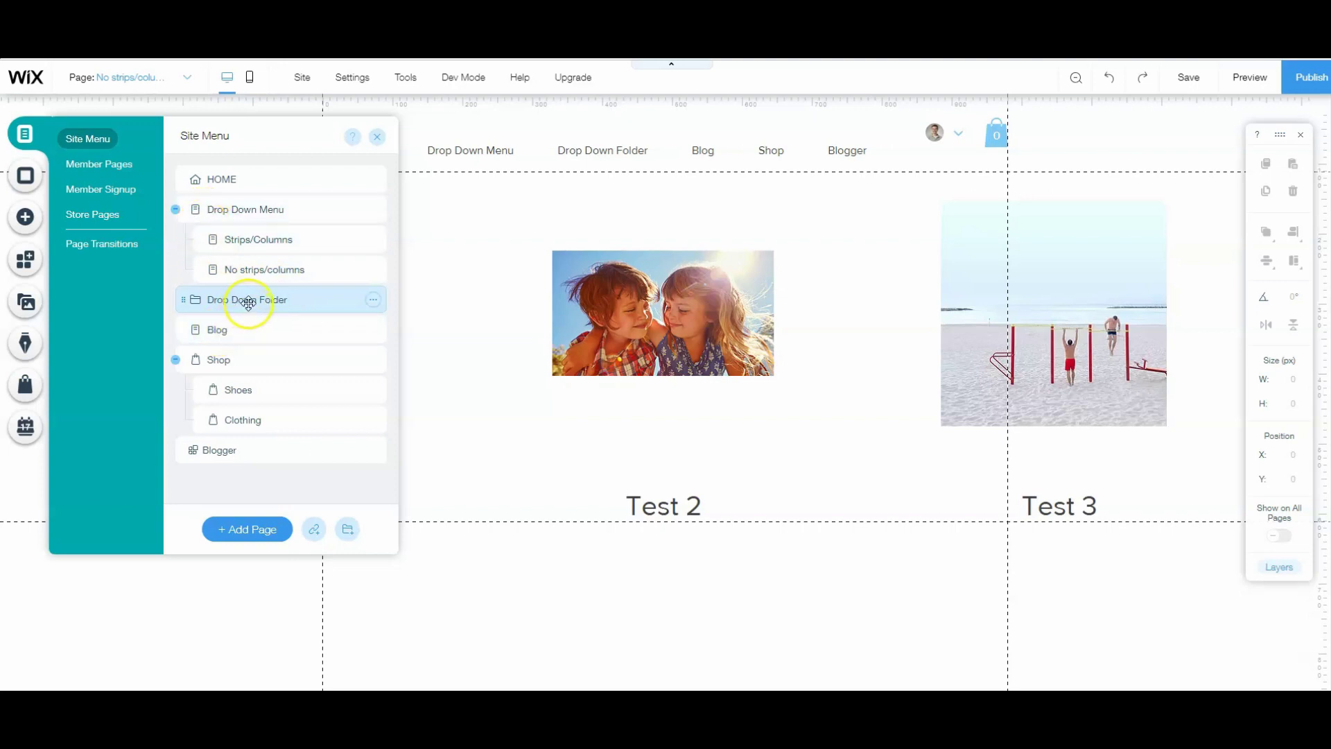
Add a page named 'Drop Down 1' and nest it under Drop Down Folder.
click(257, 535)
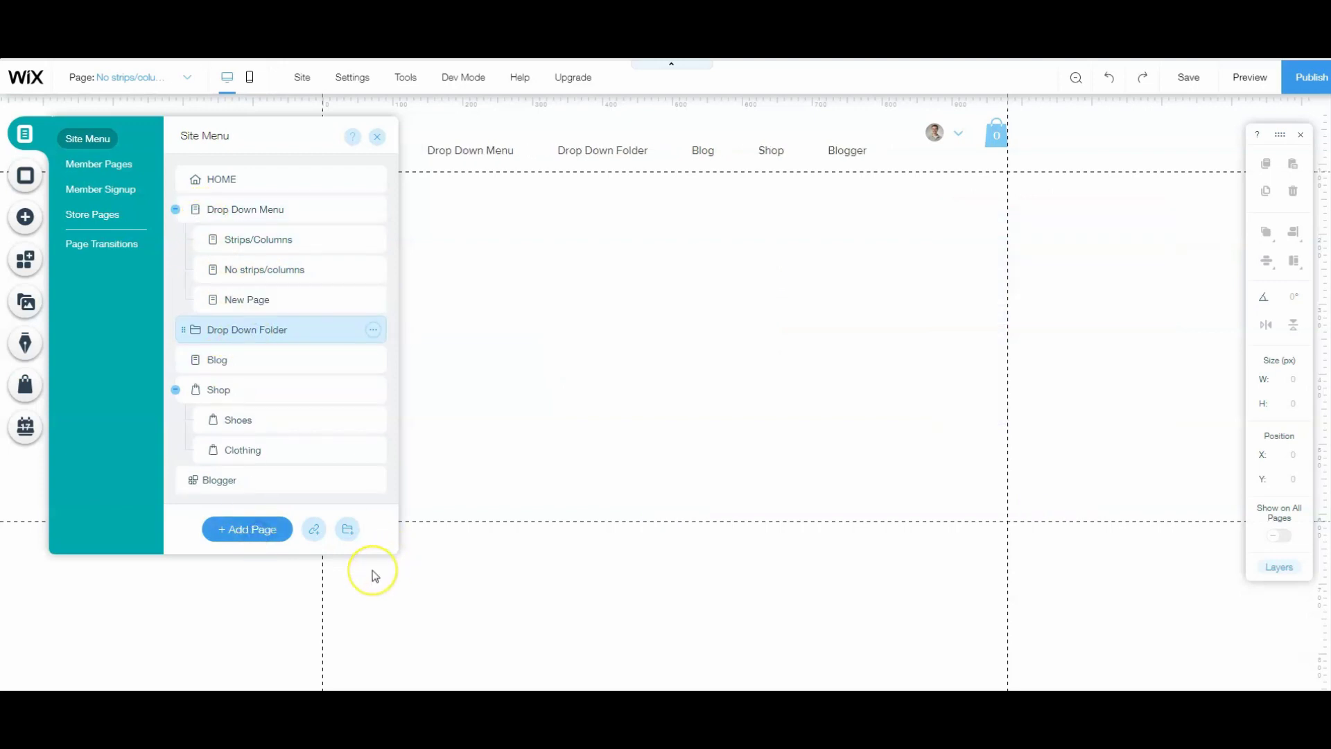
click(260, 301)
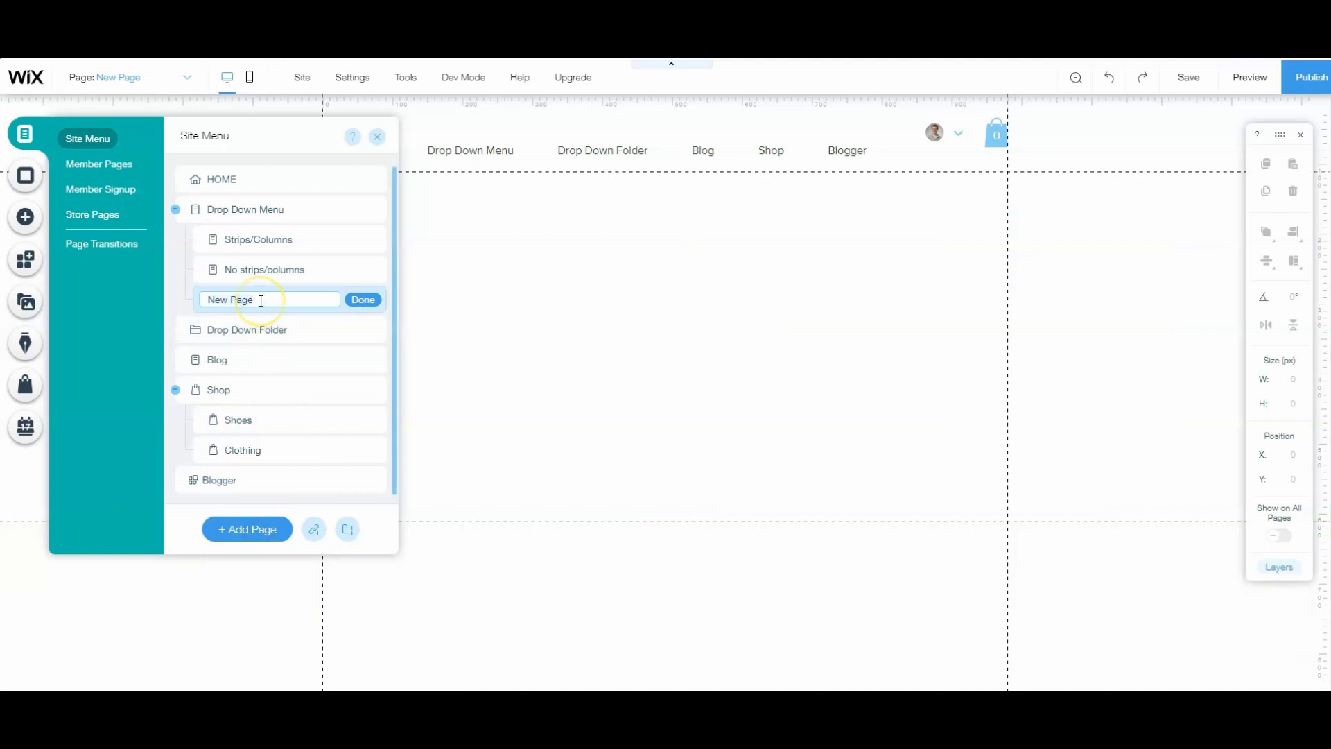
key(ctrl+a)
text(Drop Down)
key(BackSpace)
key(BackSpace)
key(BackSpace)
key(BackSpace)
key(BackSpace)
text(Down 1)
key(Return)
drag(260, 300, 271, 330)
Add a second page named 'Drop Down 2' inside Drop Down Folder.
click(267, 530)
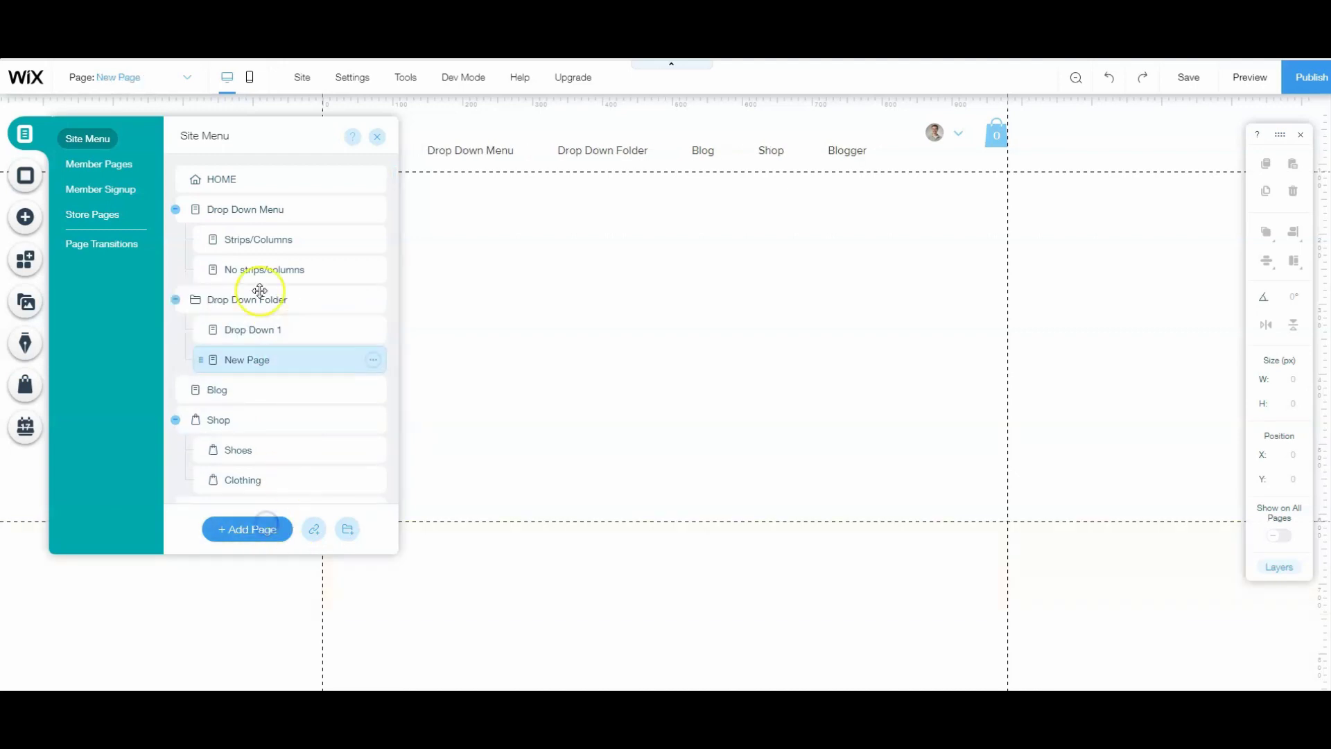
text(Drop Down 2)
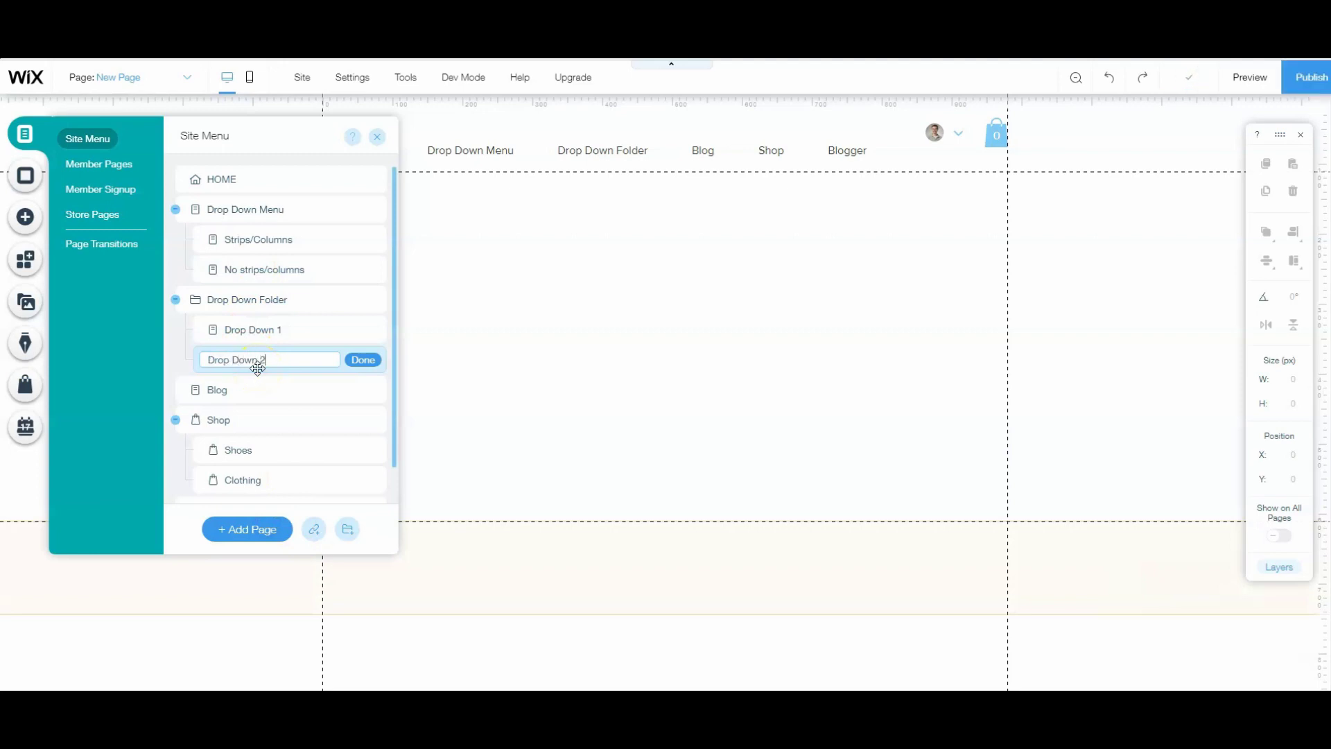
key(Return)
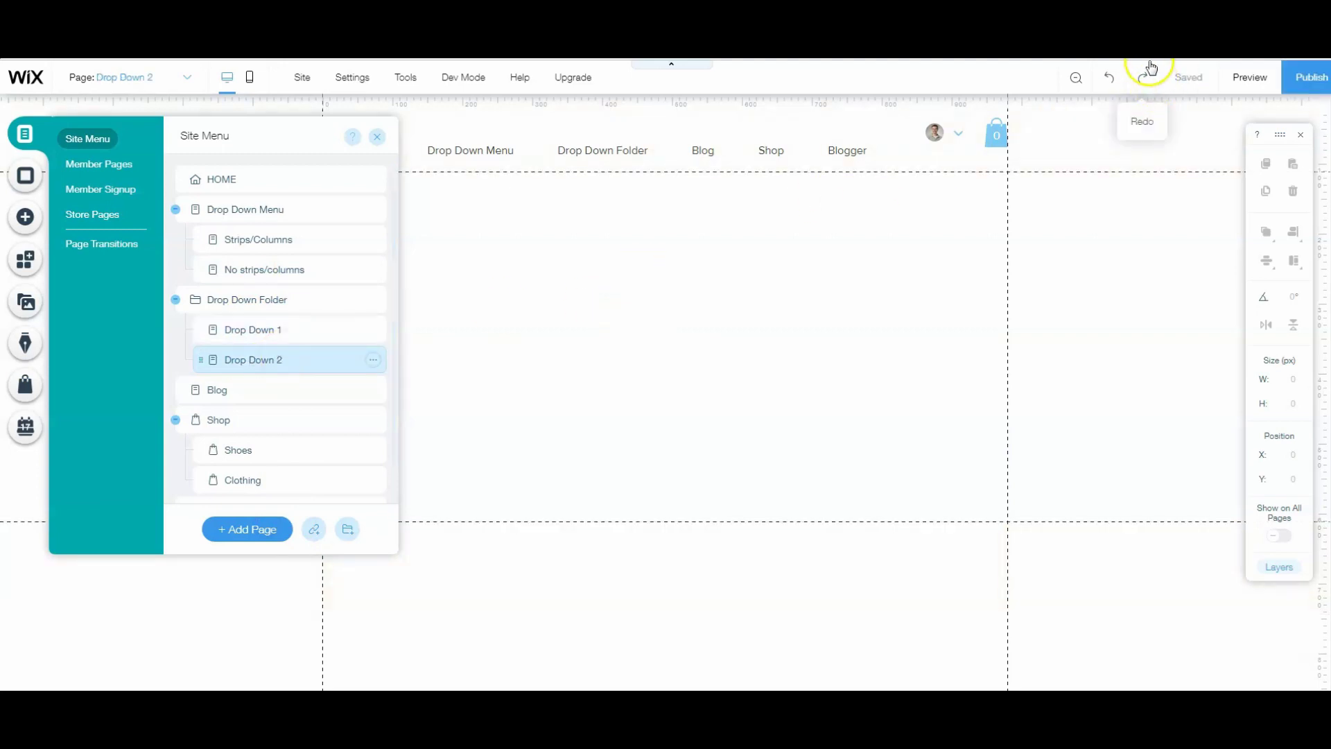
Save the site, preview it, and open Drop Down 2 from the Drop Down Folder menu.
click(1187, 77)
click(1229, 82)
mouse_move(466, 197)
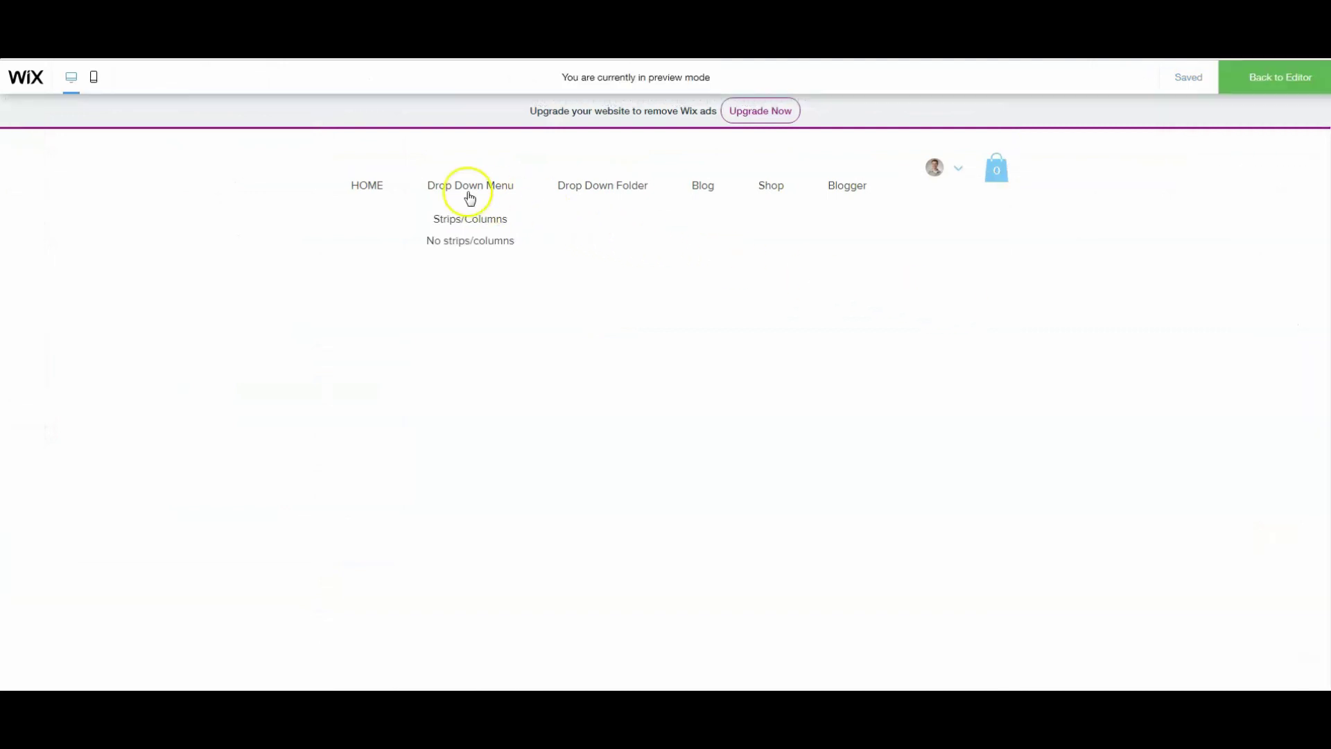
mouse_move(586, 192)
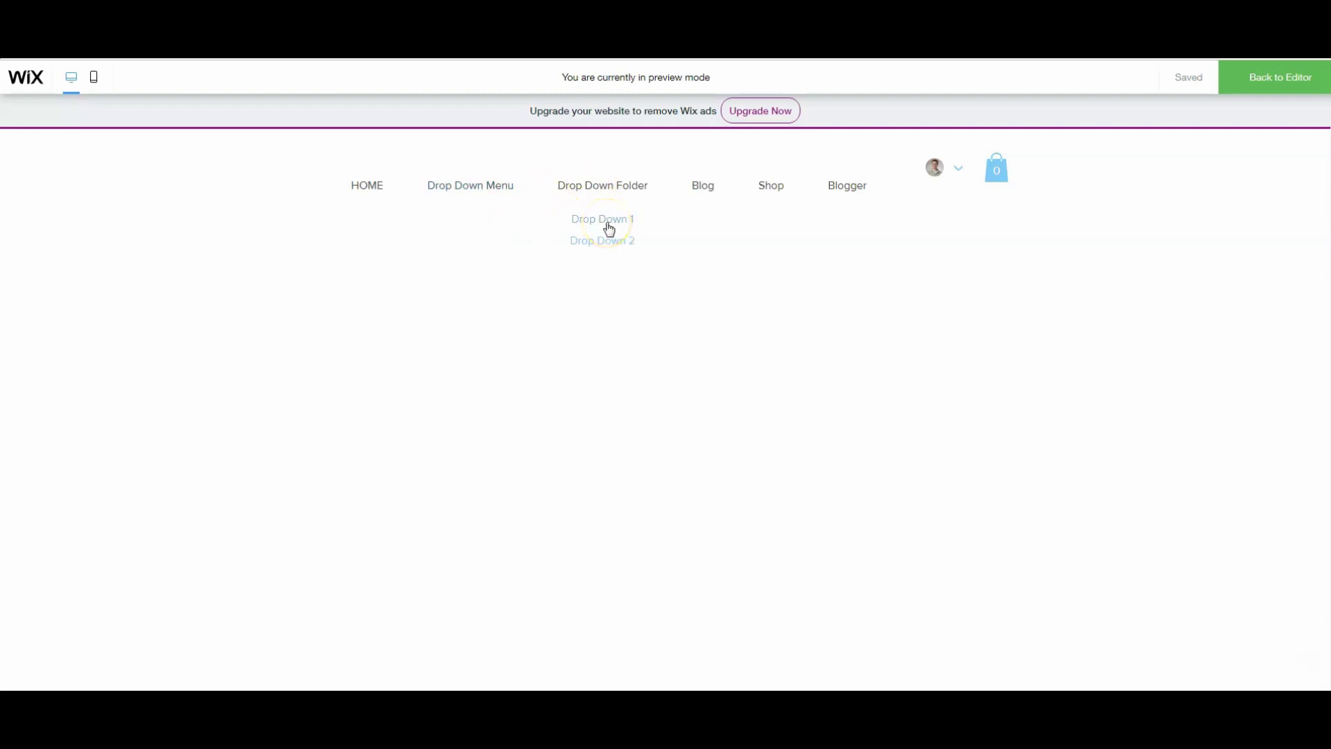
click(622, 244)
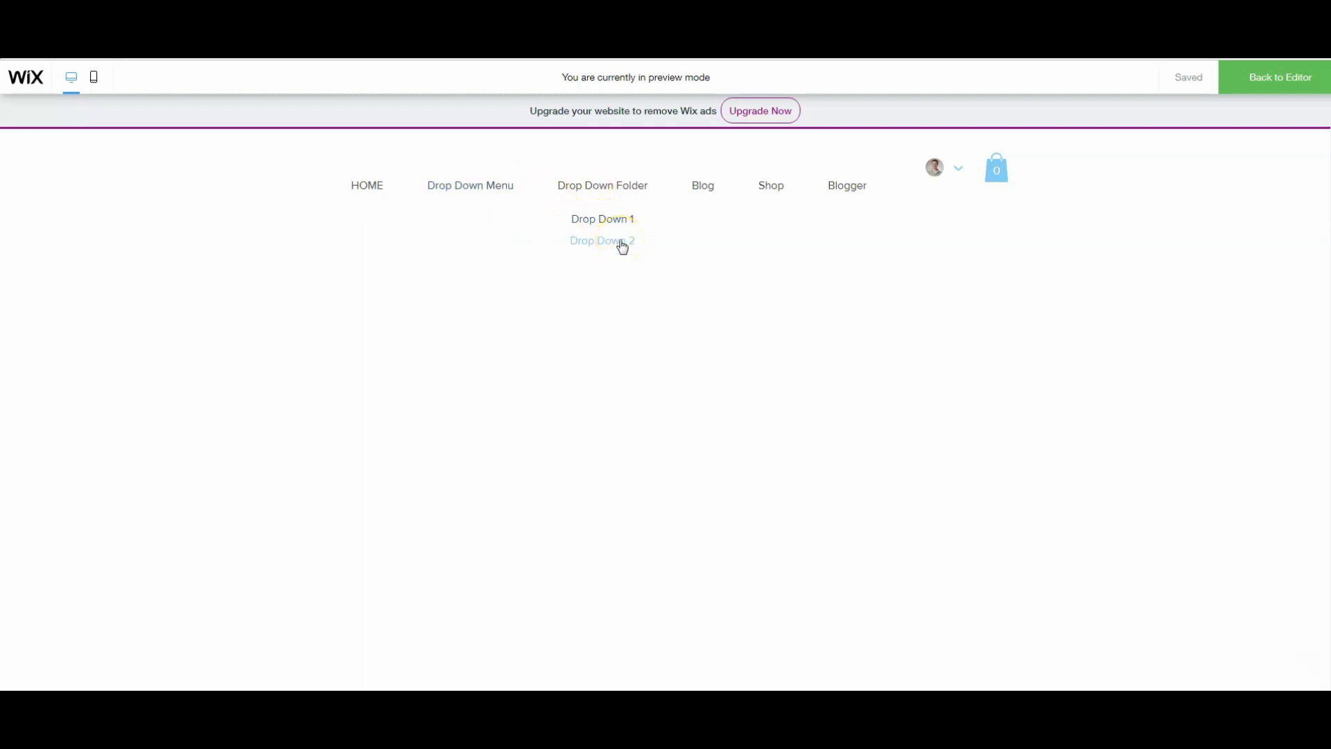